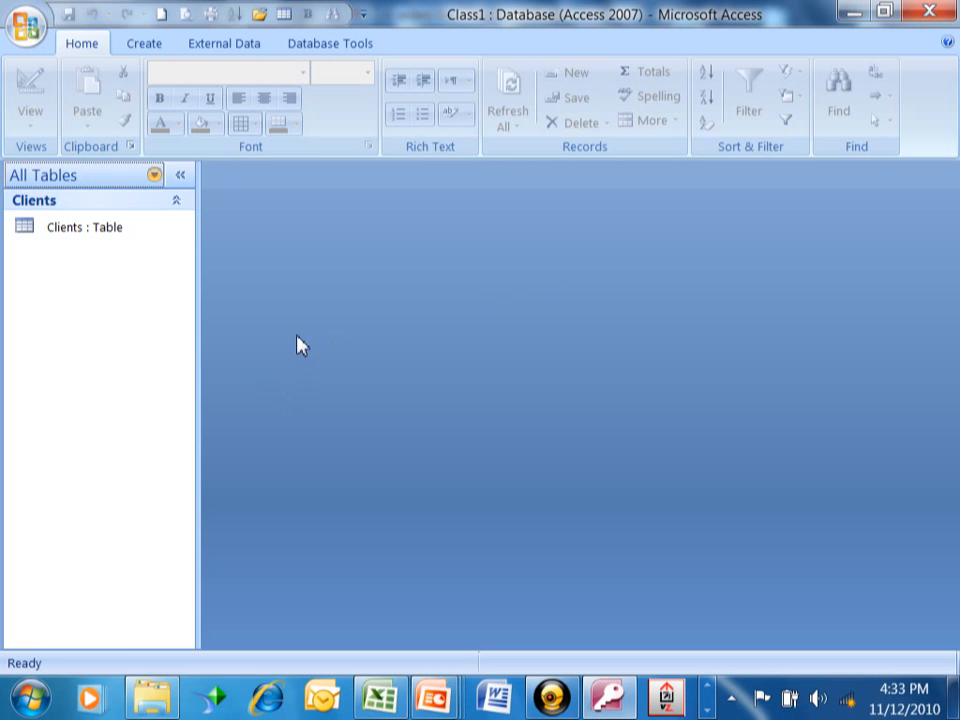
# Open the Clients table in Design View and rename its ID field to Customer_Id.
pyautogui.rightClick(93, 233)
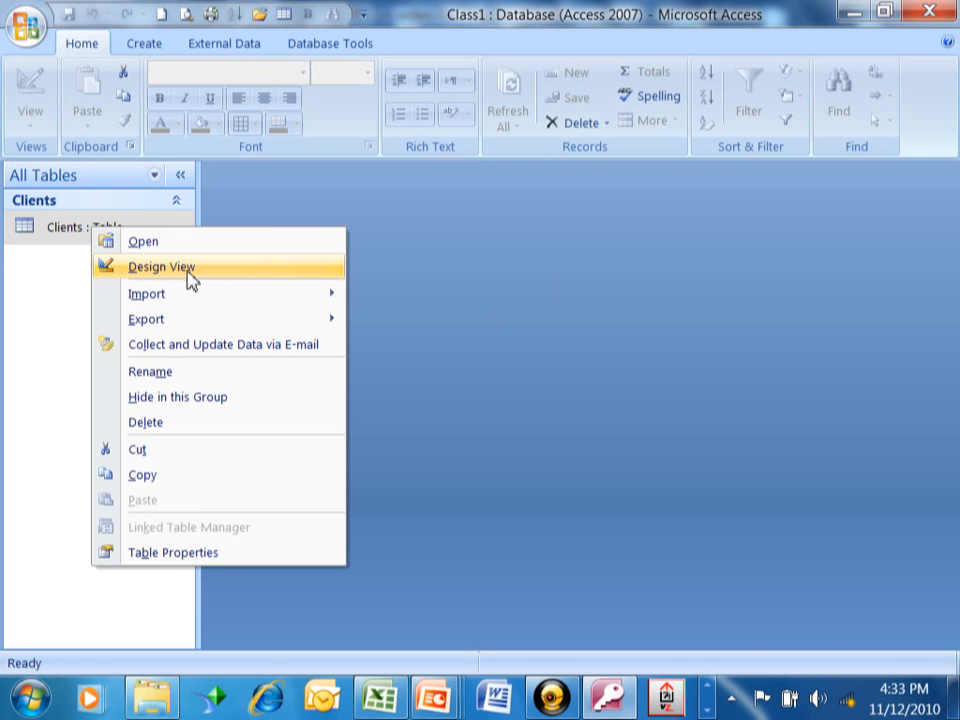
pyautogui.click(189, 270)
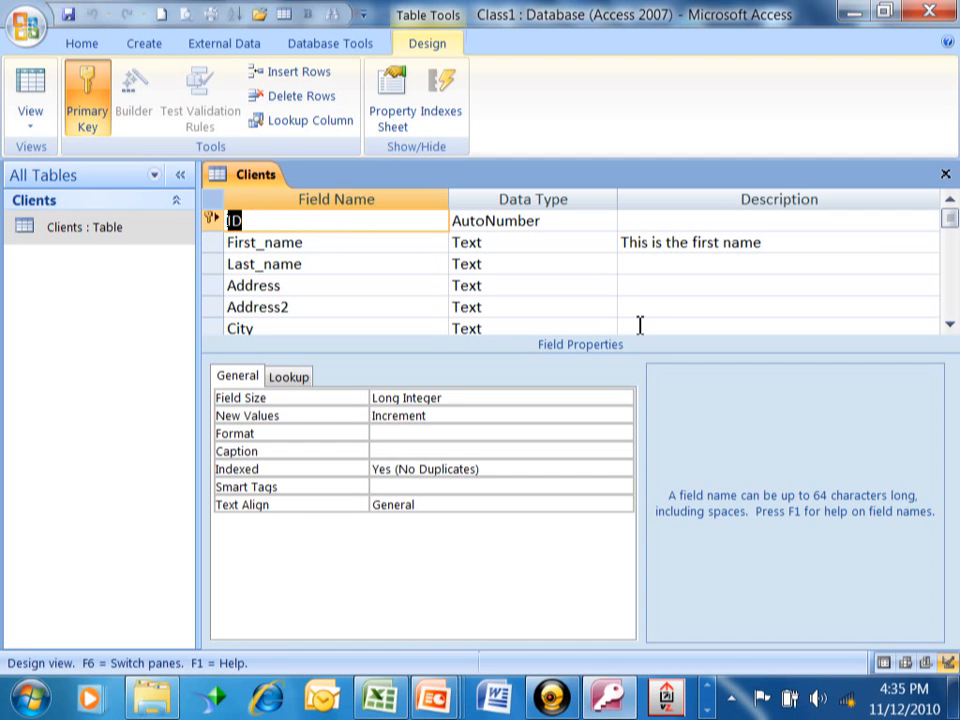
pyautogui.write('Cun')
pyautogui.press('BackSpace')
pyautogui.write('stomer-')
pyautogui.press('BackSpace')
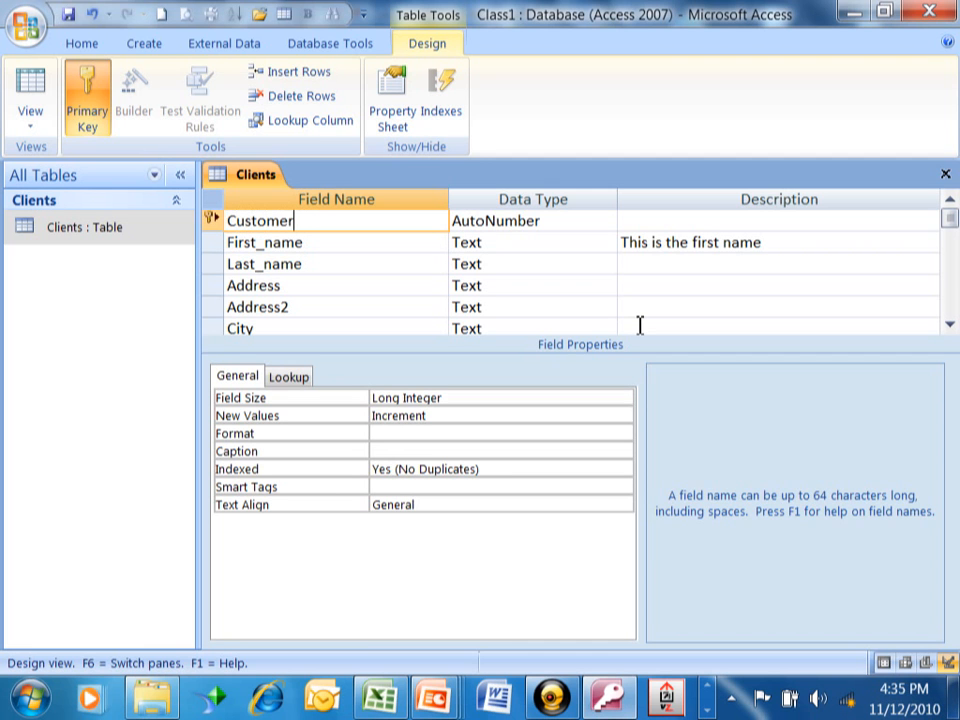
pyautogui.write('_Id')
# Set the field size of the Last_name field to 40.
pyautogui.click(952, 220)
pyautogui.moveTo(952, 220); pyautogui.dragTo(952, 232)
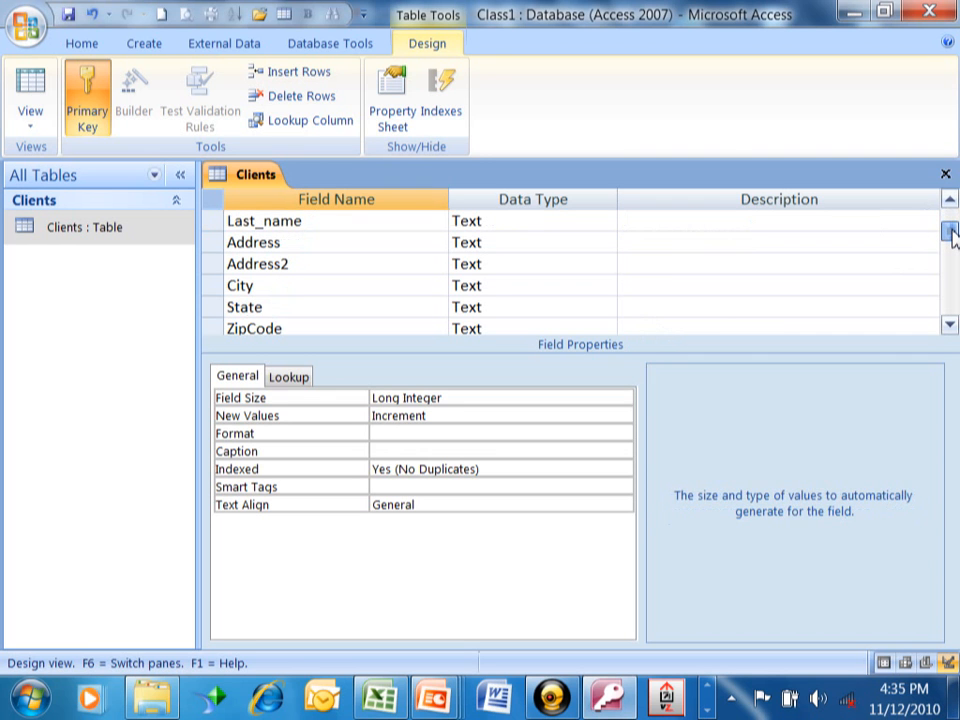
pyautogui.moveTo(954, 240); pyautogui.dragTo(954, 219)
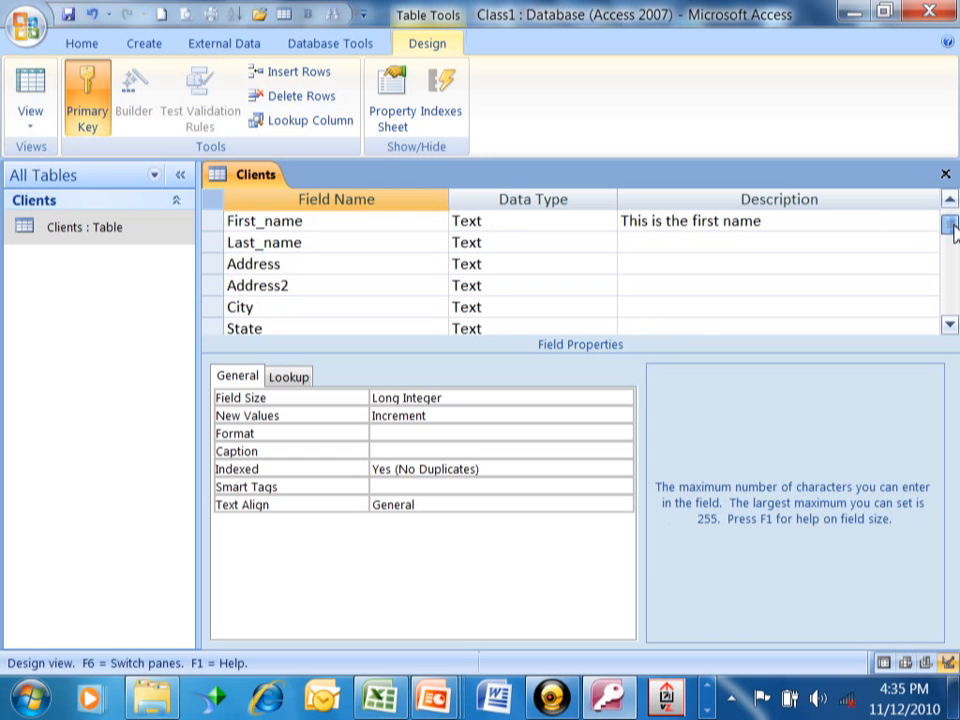
pyautogui.click(525, 243)
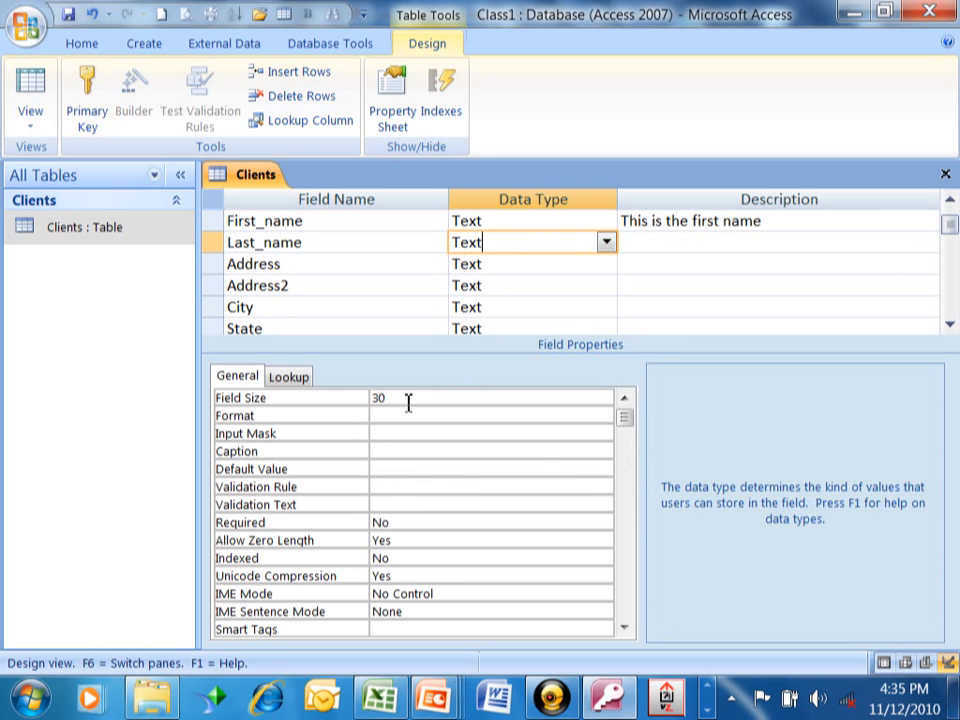
pyautogui.click(440, 396)
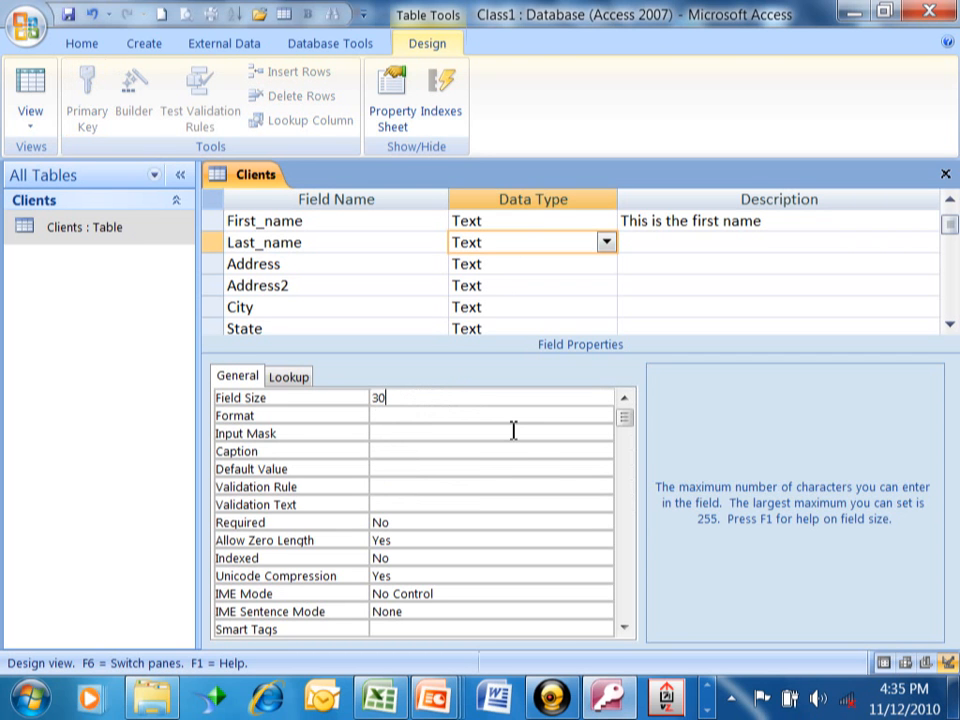
pyautogui.press('BackSpace')
pyautogui.press('BackSpace')
pyautogui.write('40')
# Look through the remaining fields of the Clients table and their data types.
pyautogui.click(952, 326)
pyautogui.click(952, 326)
pyautogui.click(952, 326)
pyautogui.click(949, 326)
pyautogui.click(949, 326)
pyautogui.click(949, 326)
pyautogui.click(949, 326)
pyautogui.click(949, 326)
pyautogui.click(949, 326)
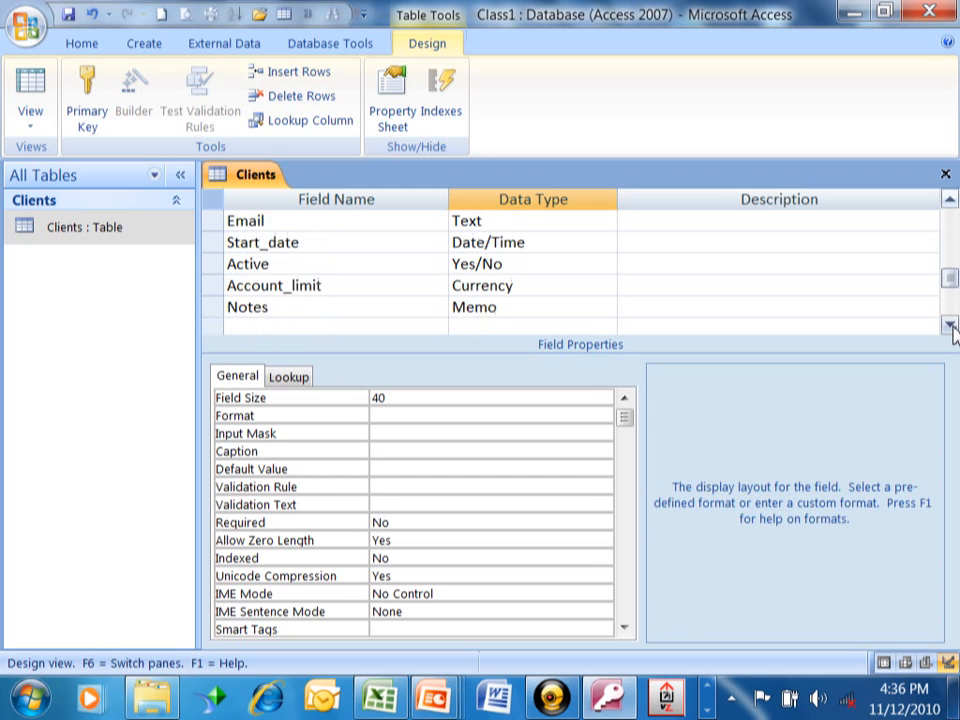
pyautogui.click(949, 326)
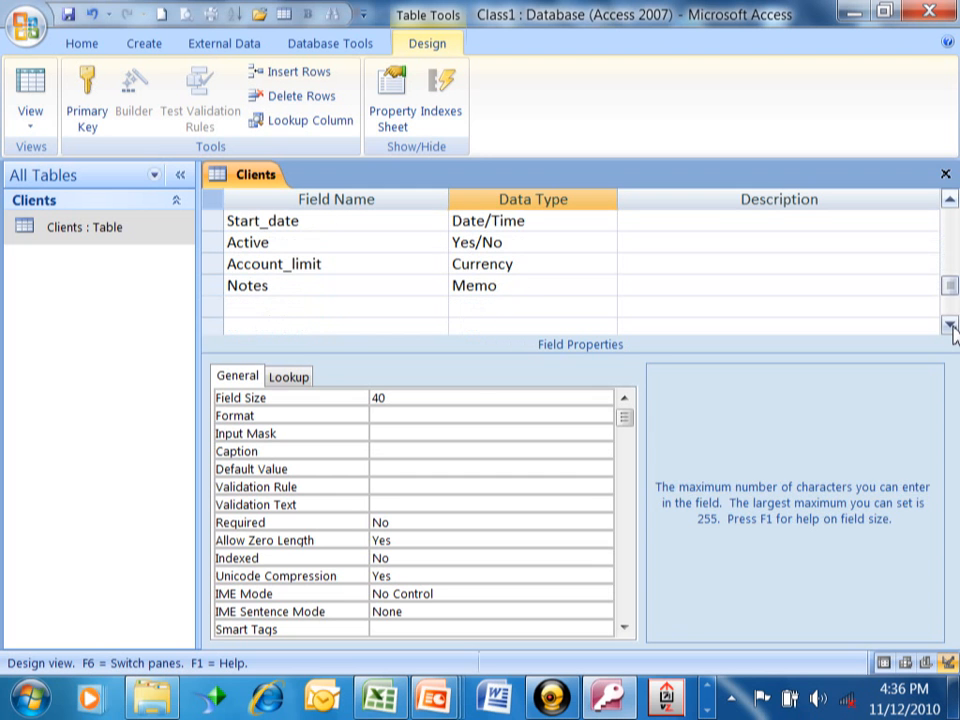
pyautogui.click(950, 202)
pyautogui.click(950, 202)
pyautogui.click(950, 202)
pyautogui.click(950, 202)
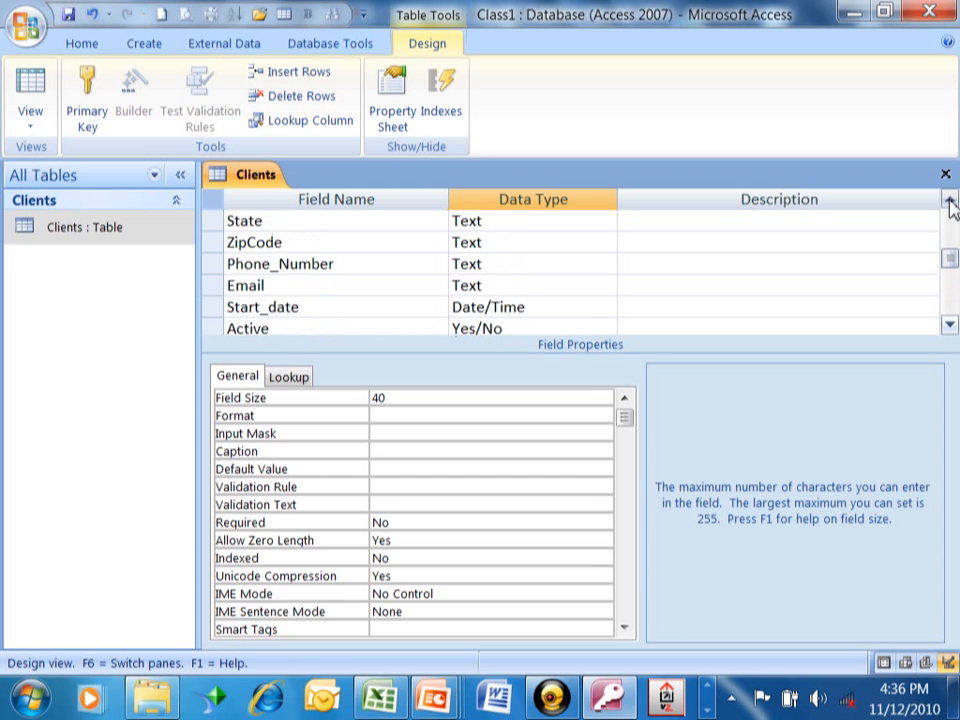
# Switch to the book PDF in Adobe Reader to check the sample customer field list, and return to Access.
pyautogui.click(707, 709)
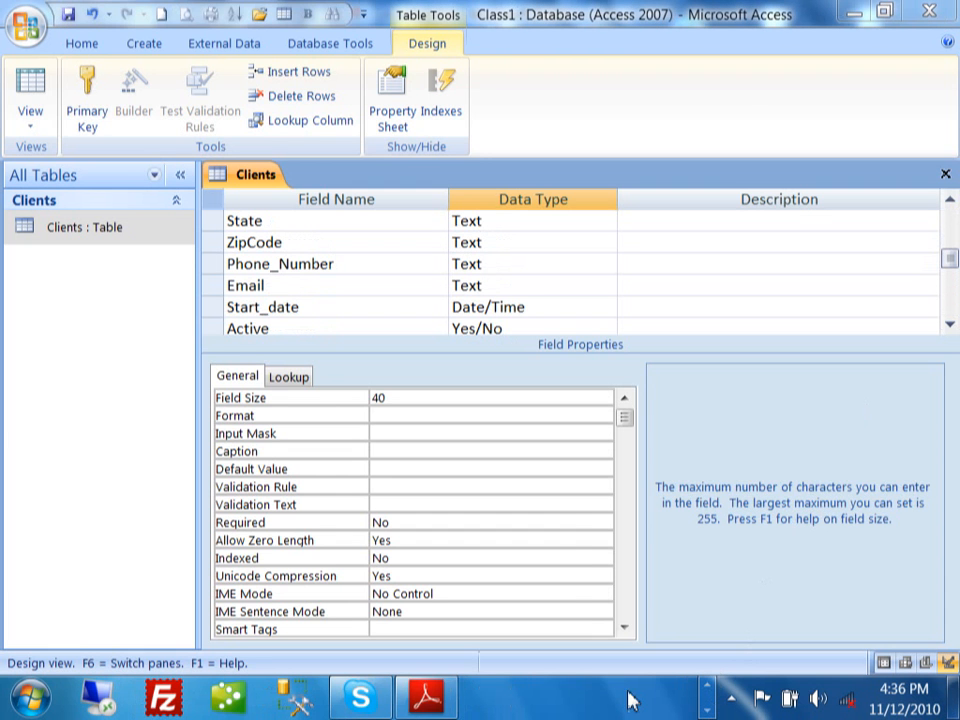
pyautogui.click(428, 700)
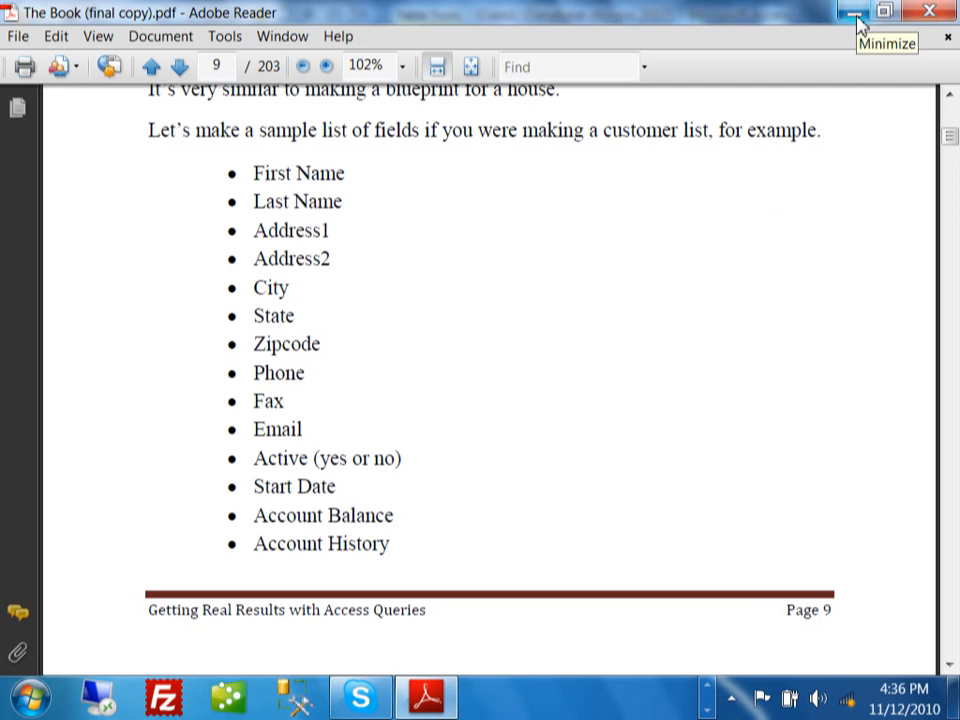
pyautogui.click(855, 14)
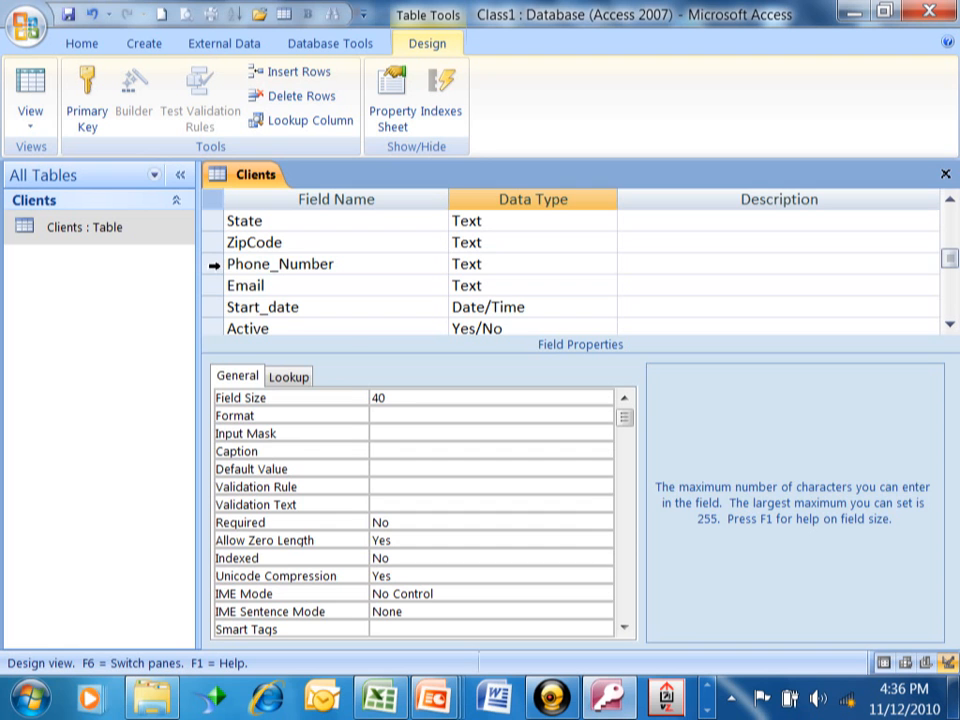
# Insert a row above Phone_Number and add a Text field named Fax_Number there.
pyautogui.rightClick(213, 265)
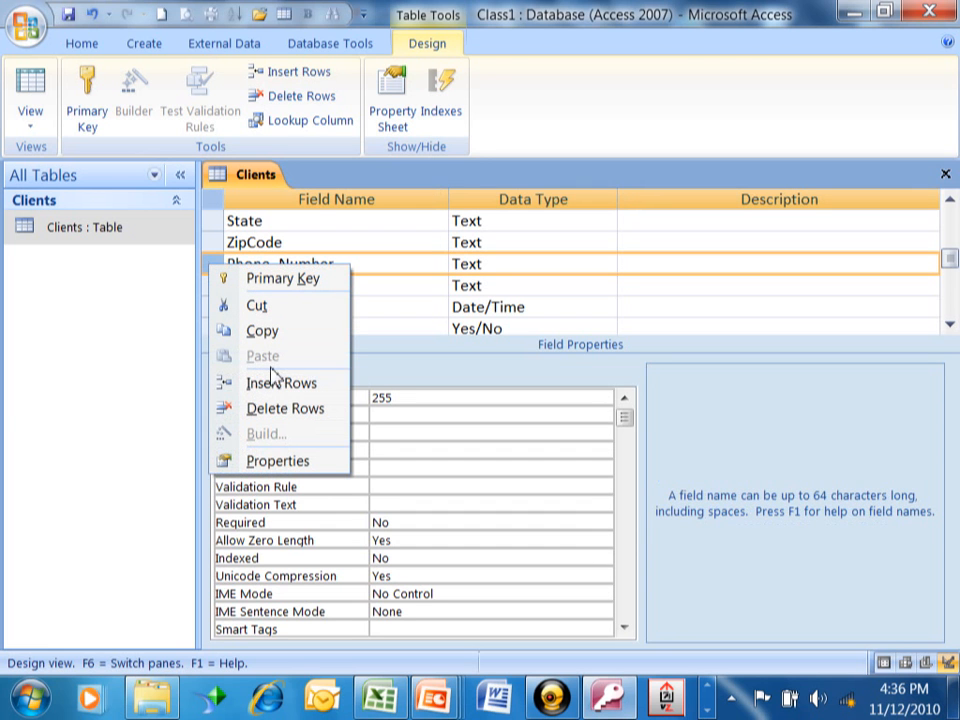
pyautogui.click(298, 388)
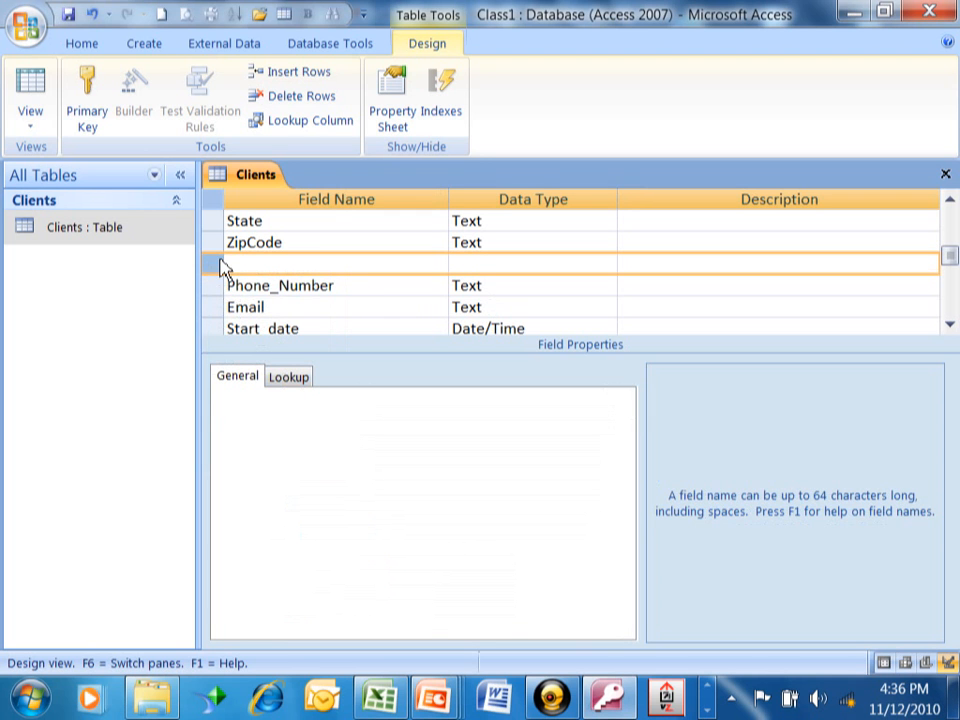
pyautogui.click(281, 263)
pyautogui.write('Fax')
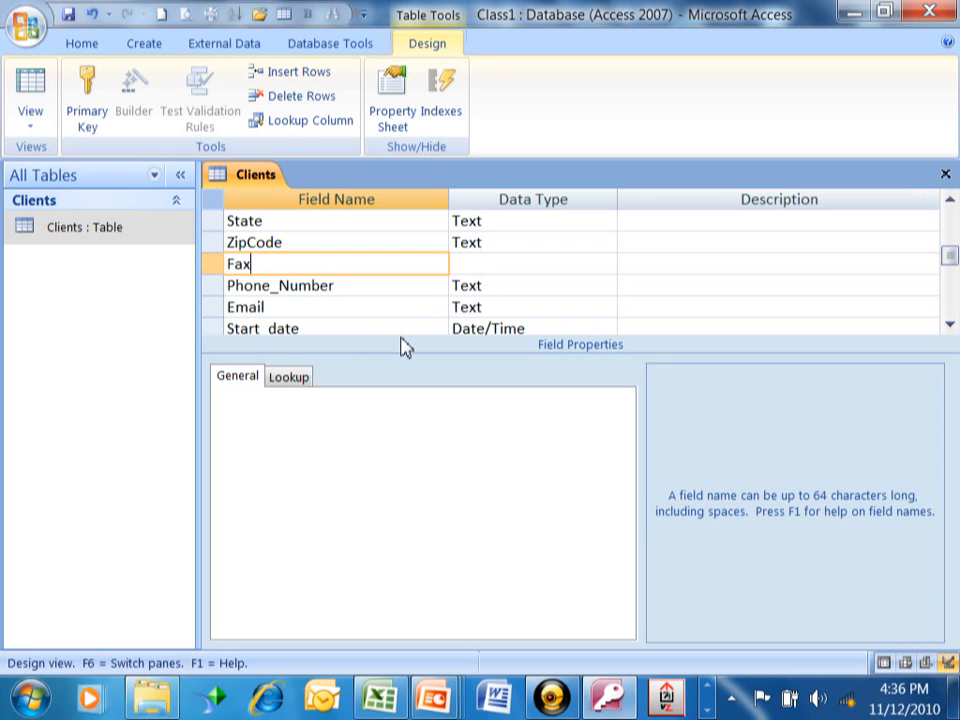
pyautogui.write('_Number')
pyautogui.press('Tab')
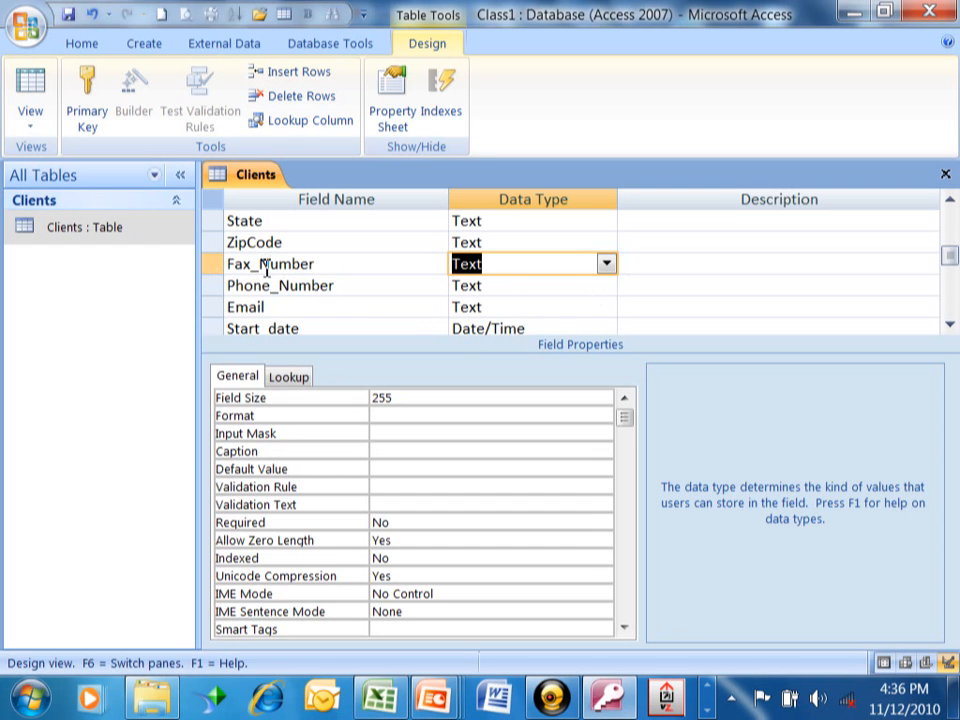
# Review the row commands available for the ZipCode field and the data types of the table's last fields.
pyautogui.rightClick(218, 246)
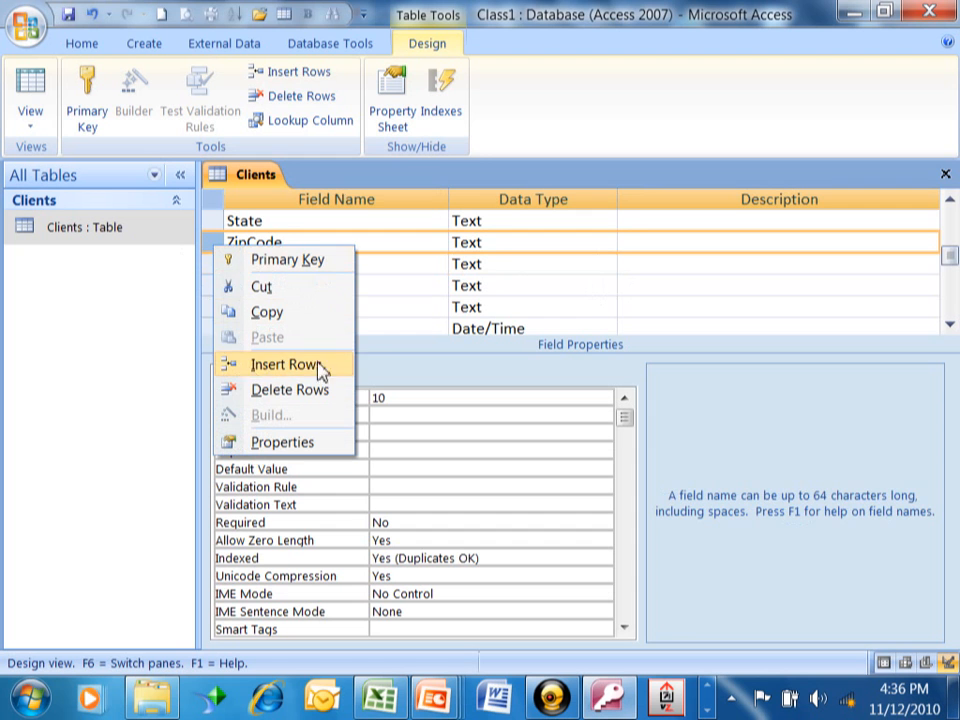
pyautogui.click(954, 256)
pyautogui.moveTo(954, 256); pyautogui.dragTo(953, 303)
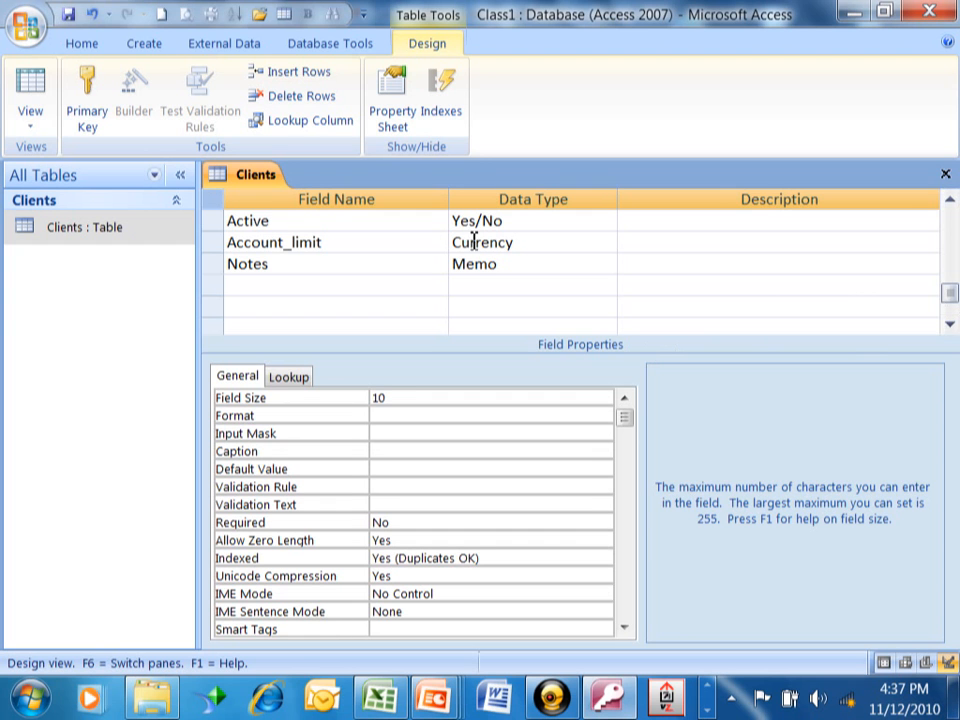
pyautogui.click(950, 201)
pyautogui.click(950, 200)
pyautogui.click(950, 200)
pyautogui.moveTo(951, 268)
pyautogui.mouseDown()
pyautogui.moveTo(950, 221)
pyautogui.moveTo(951, 275)
pyautogui.mouseUp()
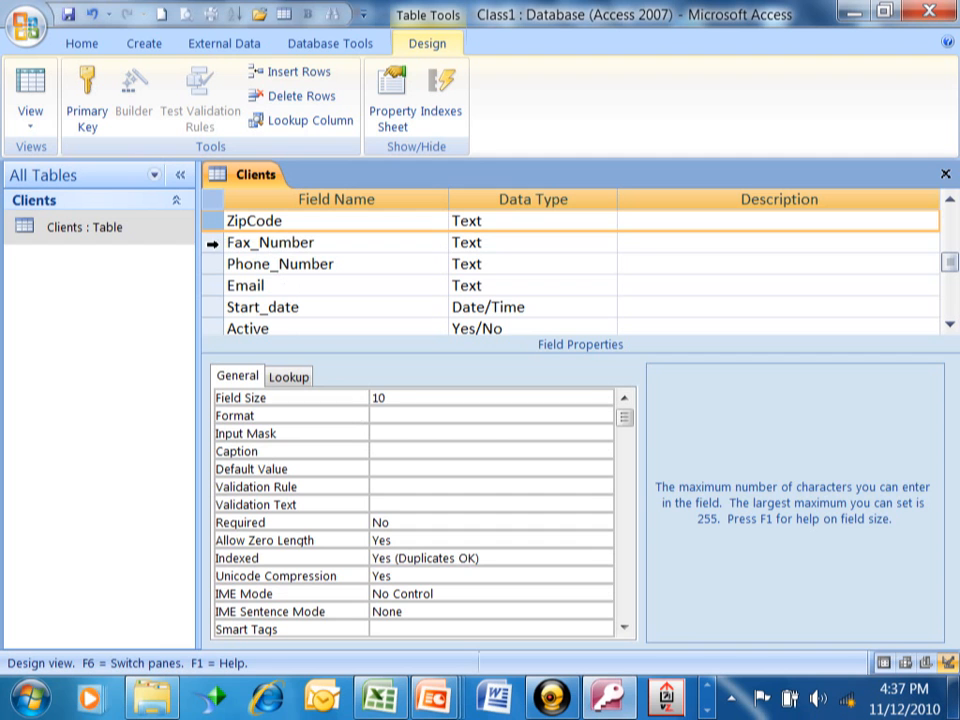
# Move the Fax_Number field between Phone_Number and Email.
pyautogui.click(212, 245)
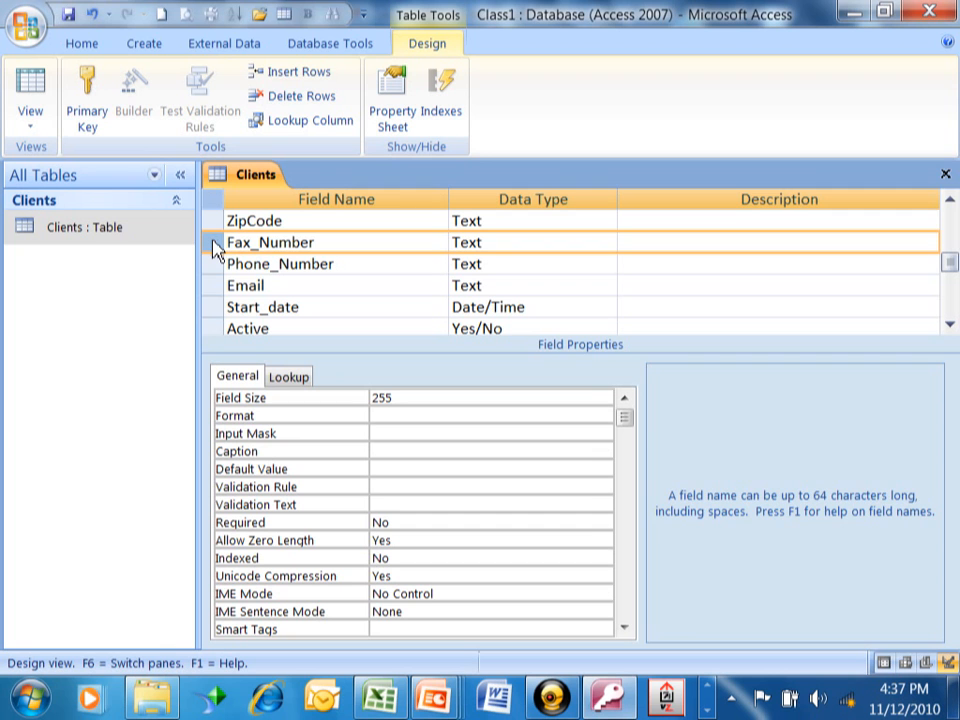
pyautogui.moveTo(213, 241); pyautogui.dragTo(220, 292)
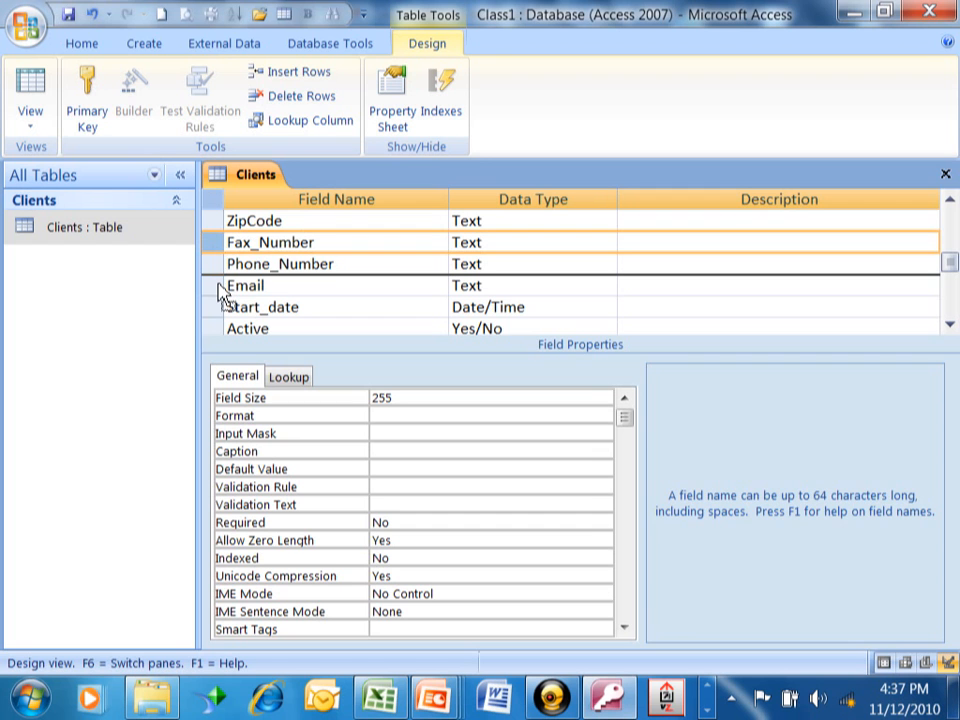
pyautogui.moveTo(220, 292); pyautogui.dragTo(222, 286)
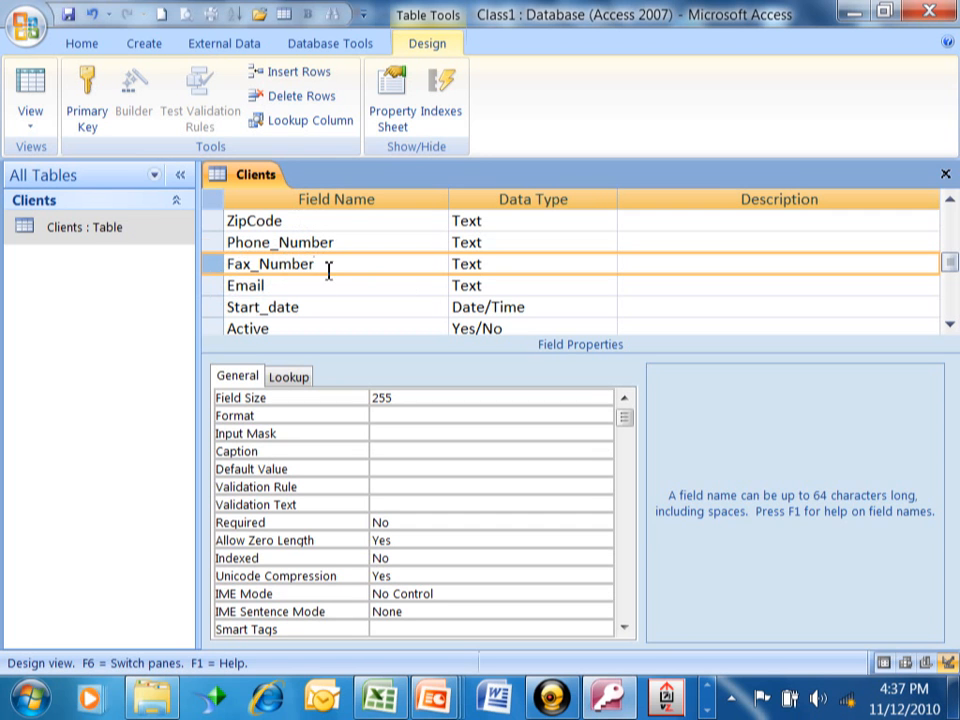
# Move the Start_date field directly below Customer_Id.
pyautogui.click(214, 307)
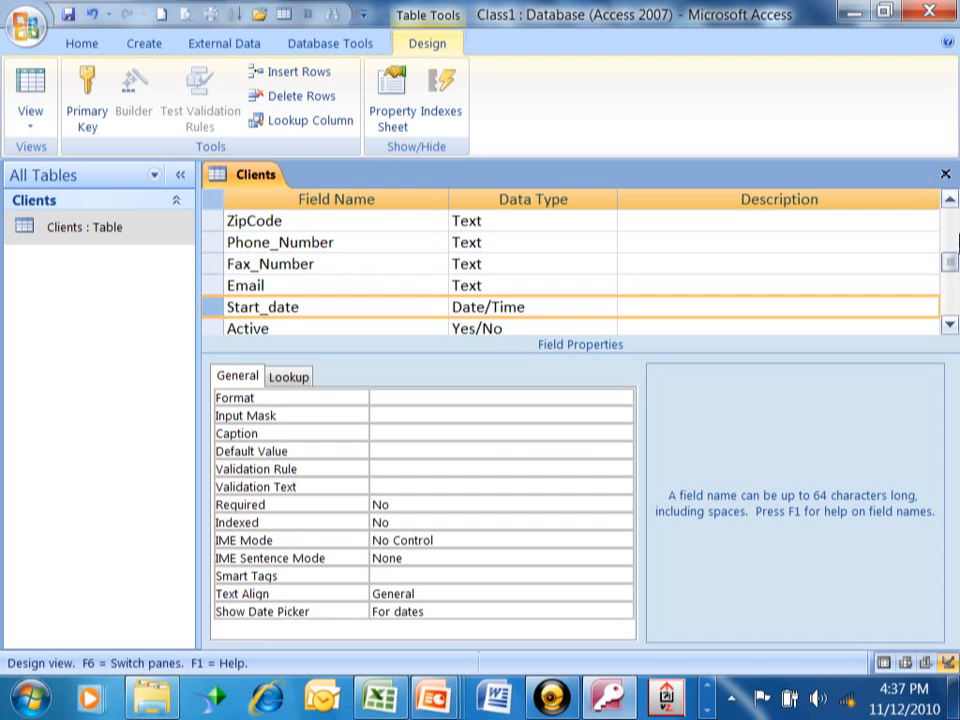
pyautogui.click(949, 200)
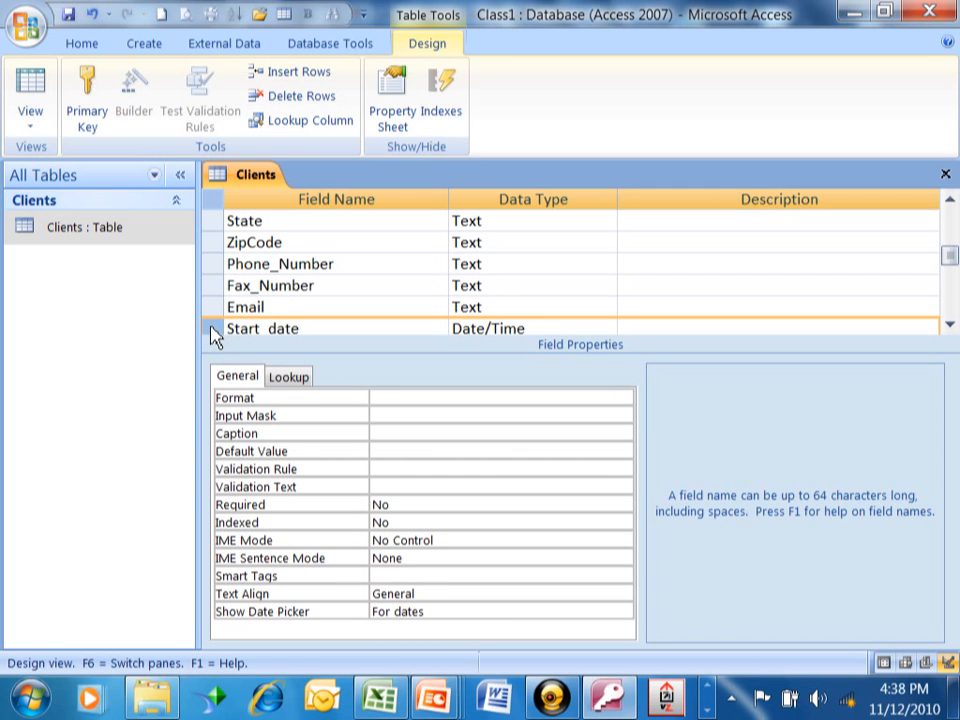
pyautogui.moveTo(211, 337); pyautogui.dragTo(232, 255)
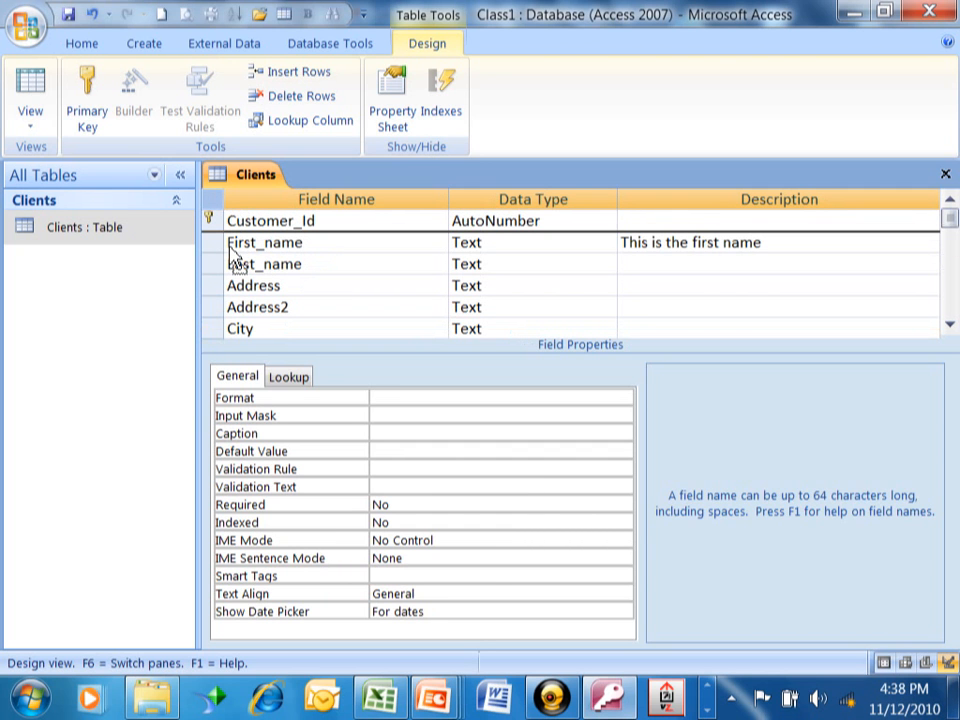
pyautogui.moveTo(232, 255); pyautogui.dragTo(229, 255)
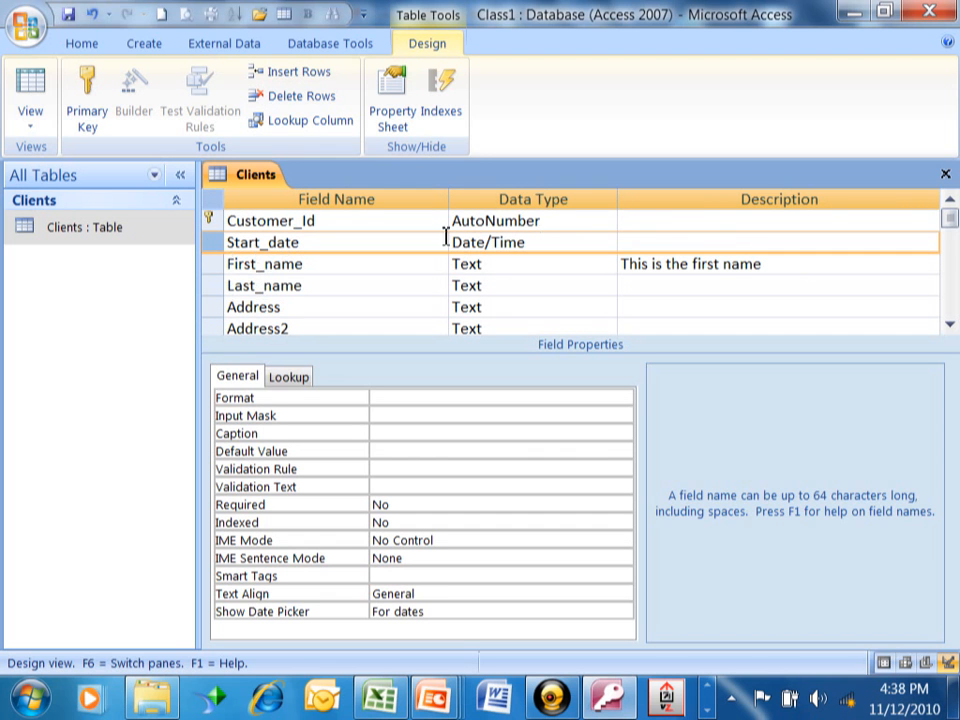
# Delete the Notes field at the end of the table and undo that deletion.
pyautogui.click(951, 215)
pyautogui.moveTo(952, 219); pyautogui.dragTo(952, 300)
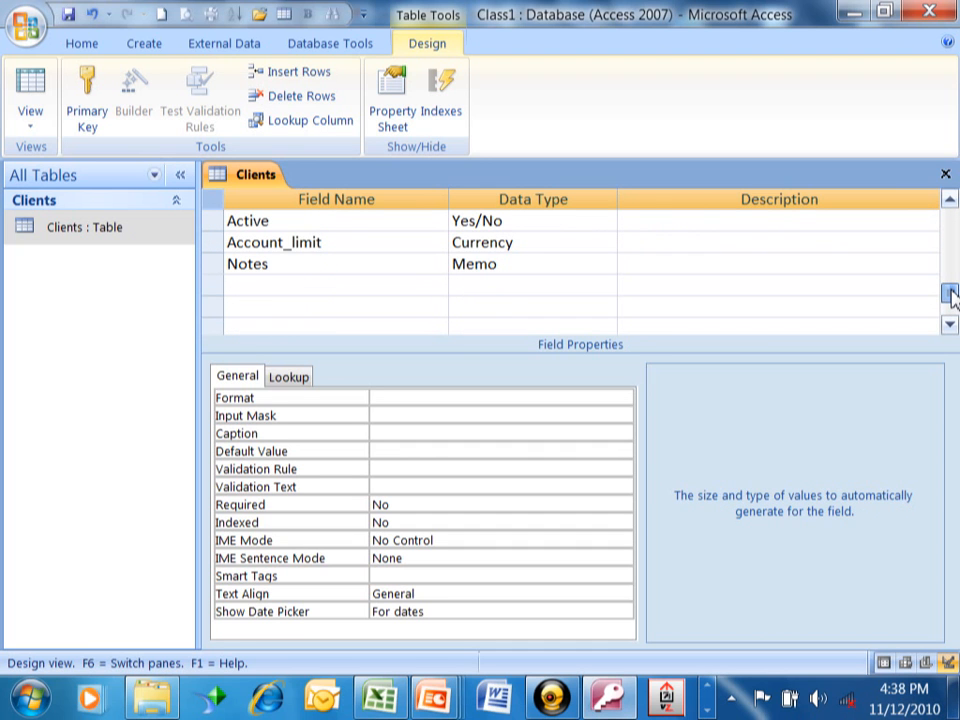
pyautogui.moveTo(954, 296); pyautogui.dragTo(954, 286)
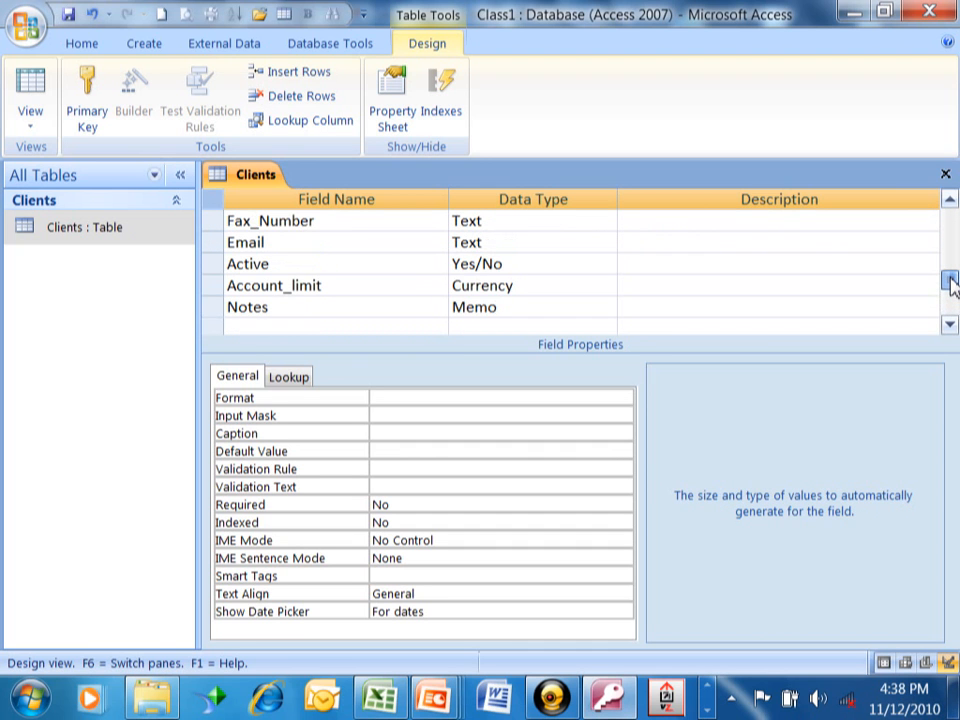
pyautogui.rightClick(210, 315)
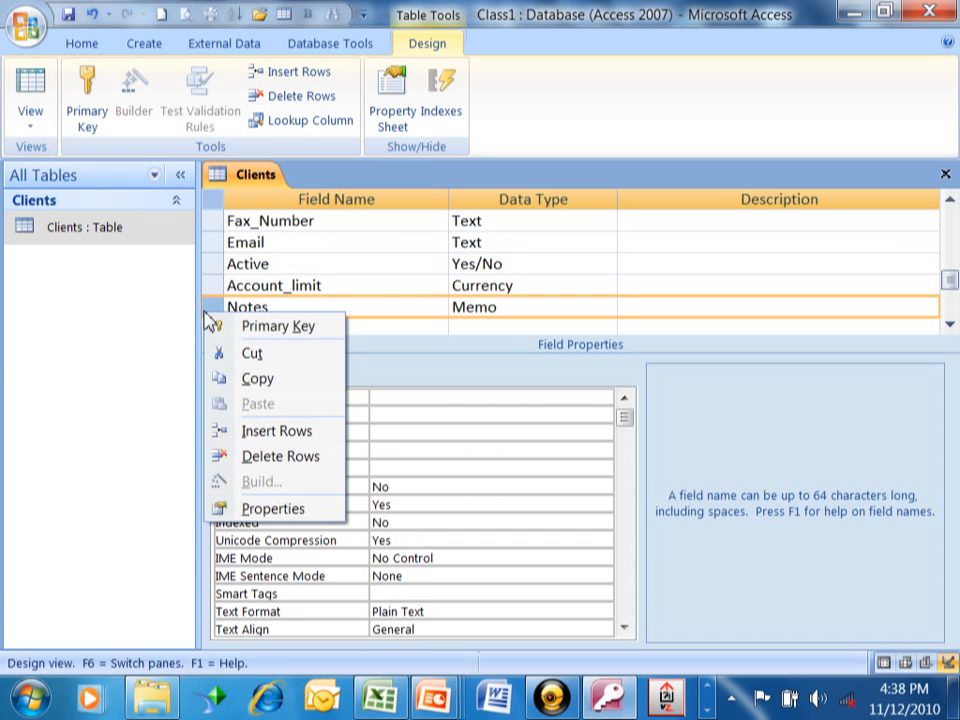
pyautogui.click(297, 462)
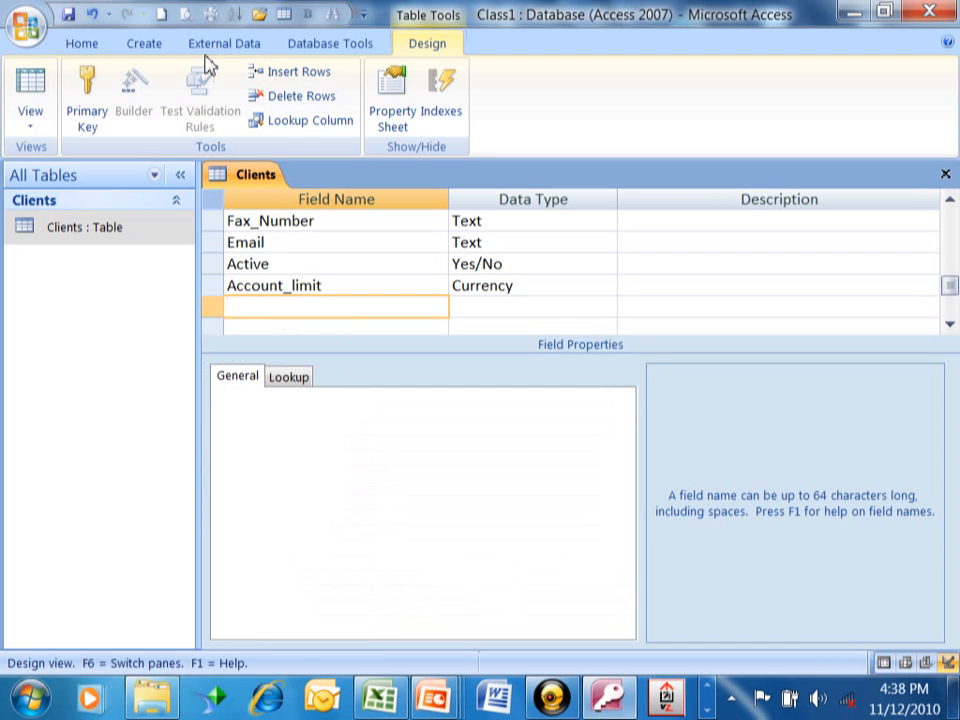
pyautogui.click(92, 16)
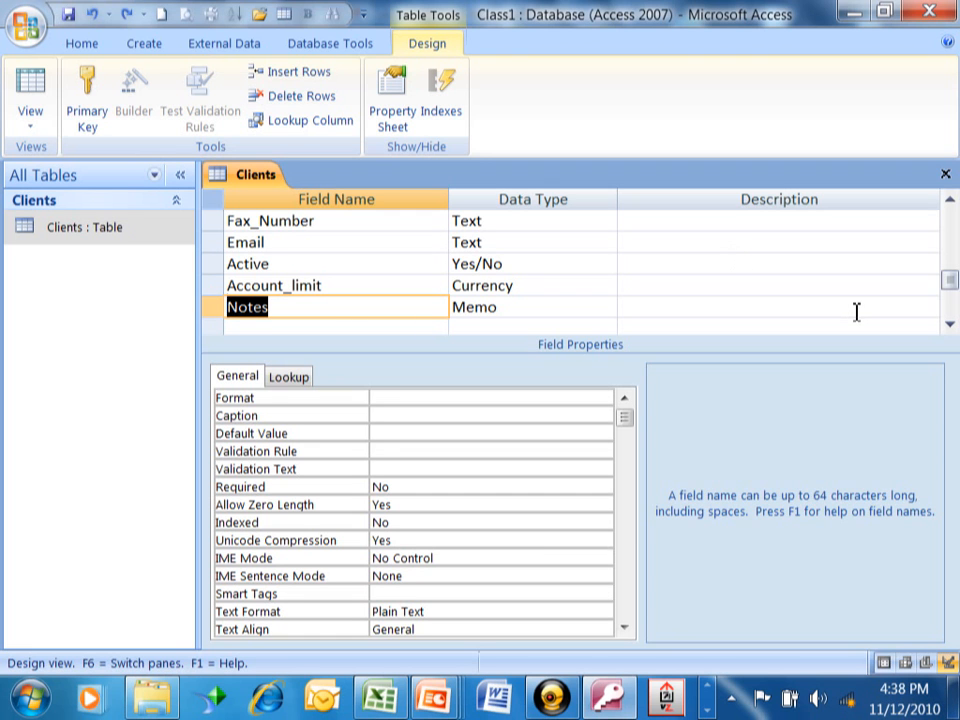
# Inspect the Input Mask property of the Phone_Number field.
pyautogui.click(948, 203)
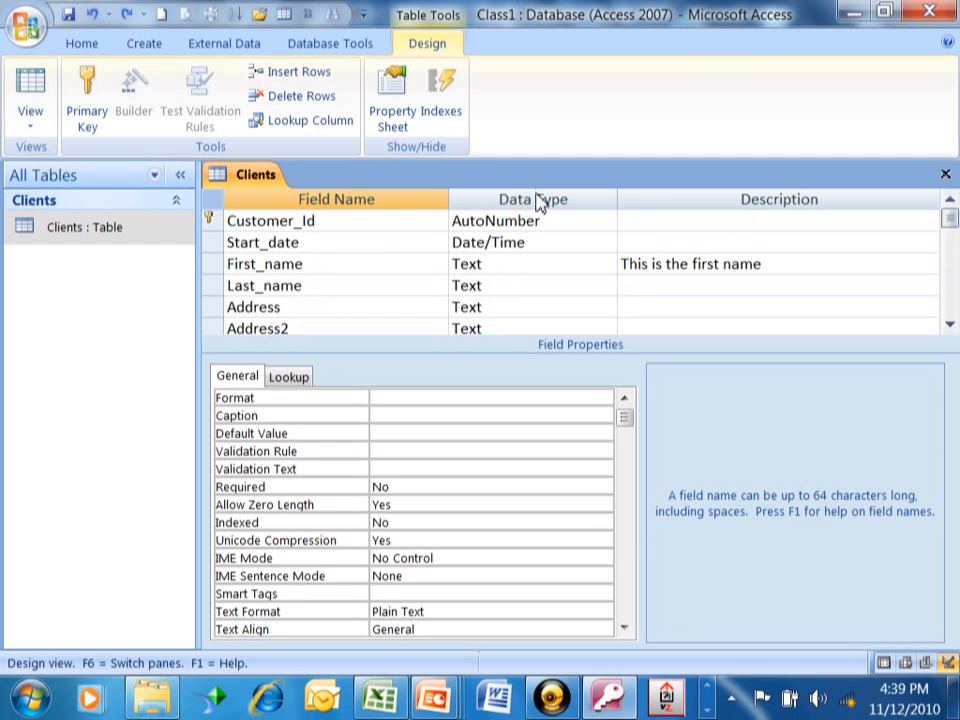
pyautogui.moveTo(953, 220); pyautogui.dragTo(953, 230)
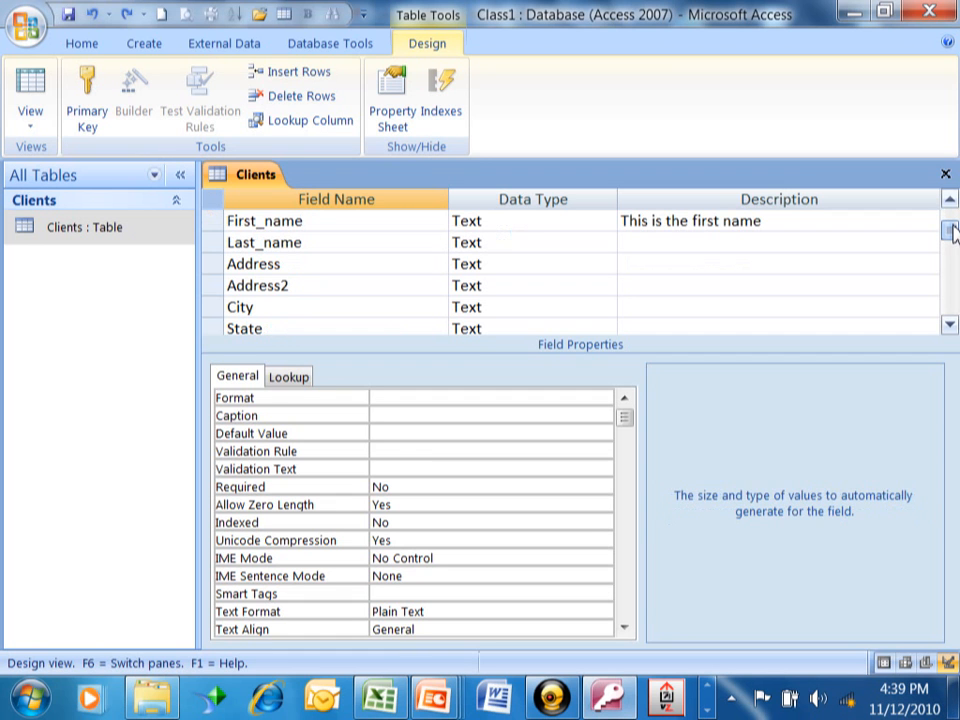
pyautogui.moveTo(953, 230); pyautogui.dragTo(947, 266)
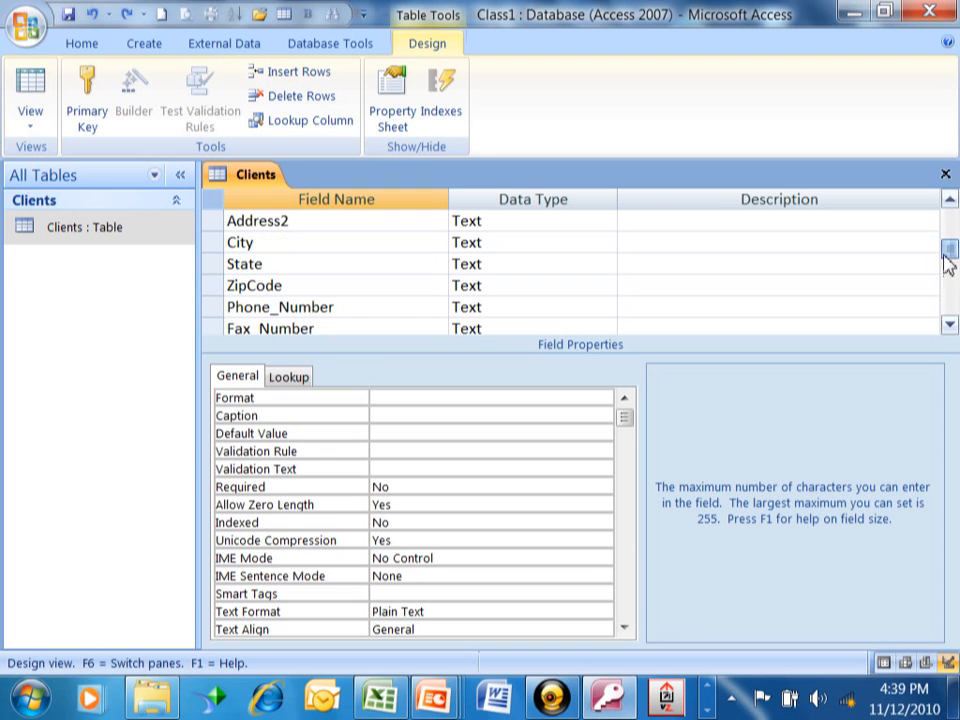
pyautogui.click(369, 307)
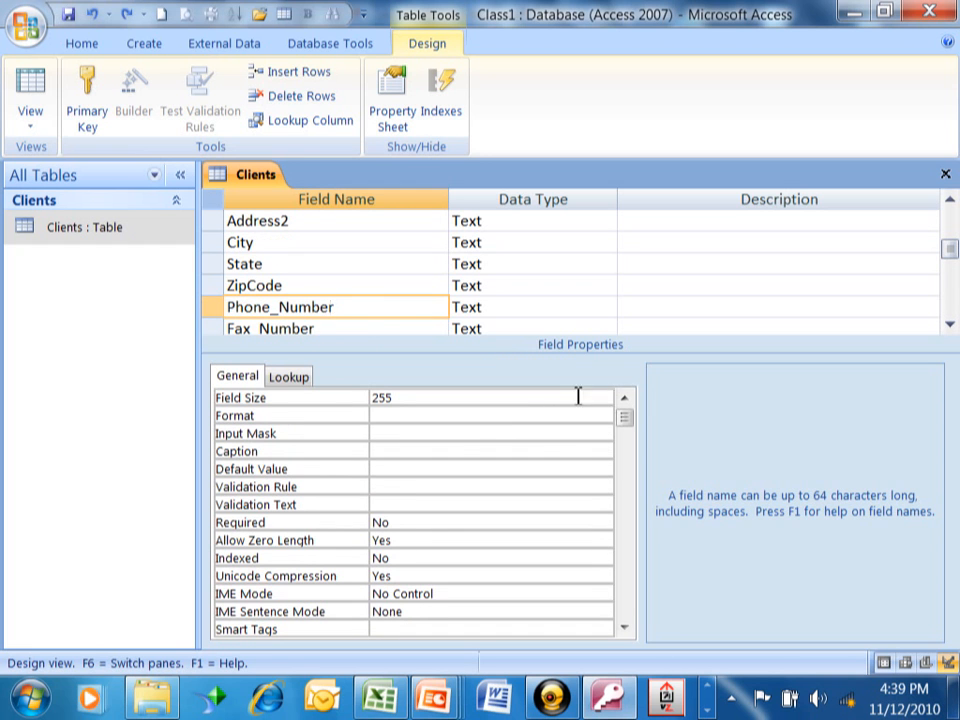
pyautogui.click(402, 433)
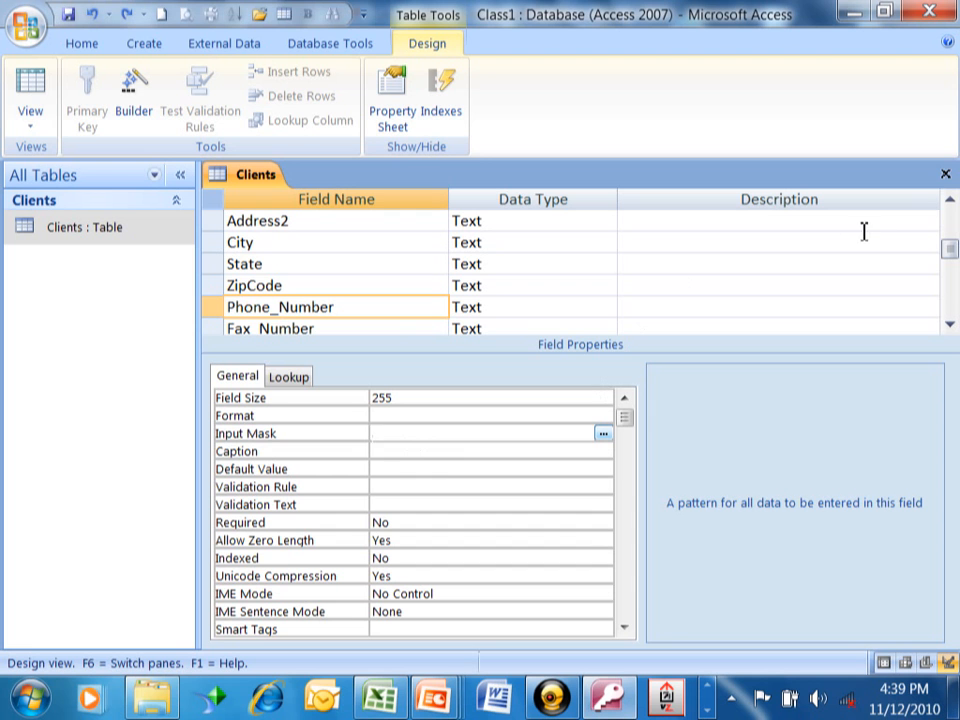
# Close the Clients table and save its design changes.
pyautogui.click(945, 175)
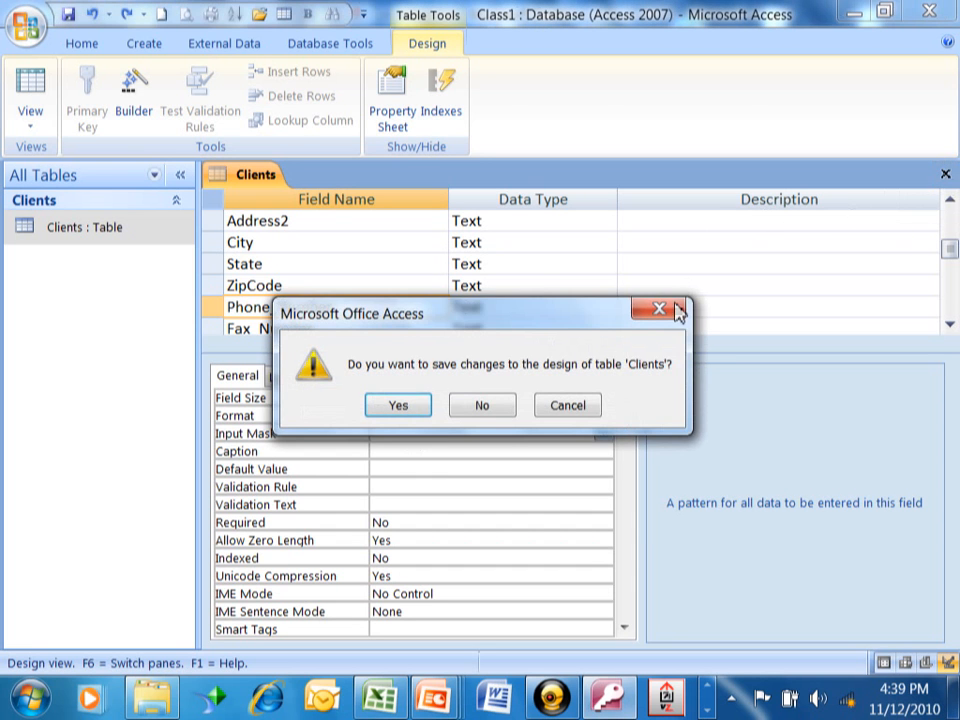
pyautogui.click(392, 410)
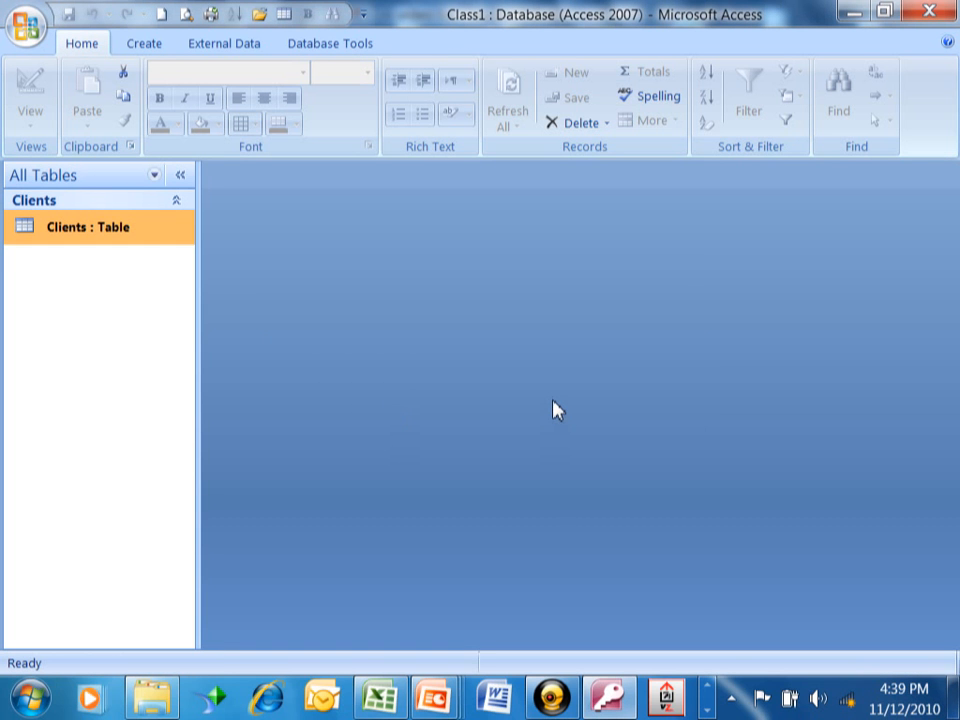